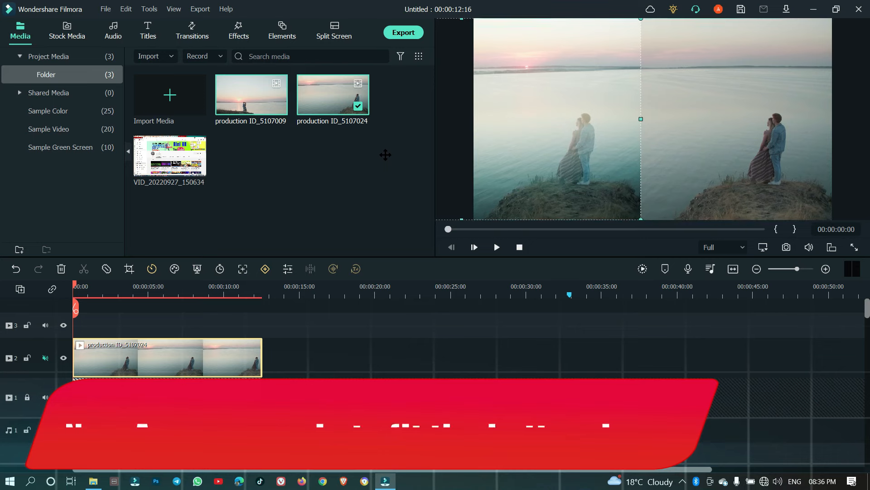
Scale the production ID_5107024 overlay clip on track 2 to 221% and reposition it to about X -877.8, Y 103.1
left_click_drag(636, 129, 638, 120)
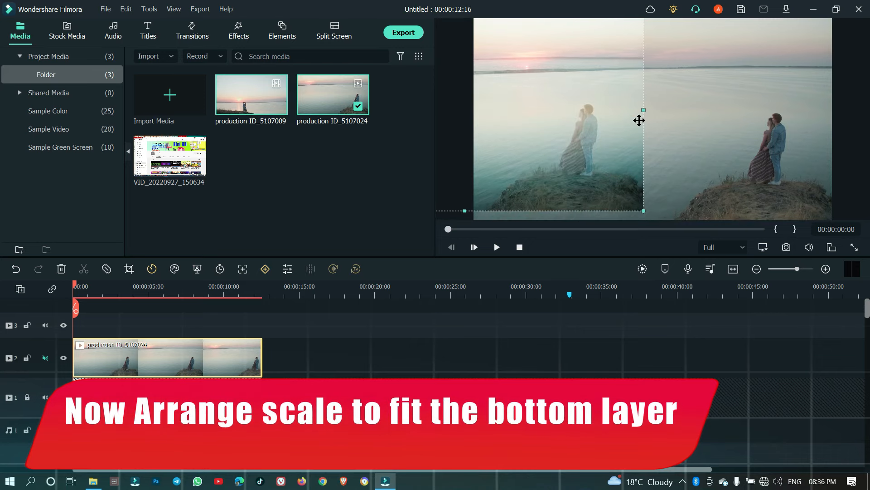
left_click_drag(615, 174, 613, 183)
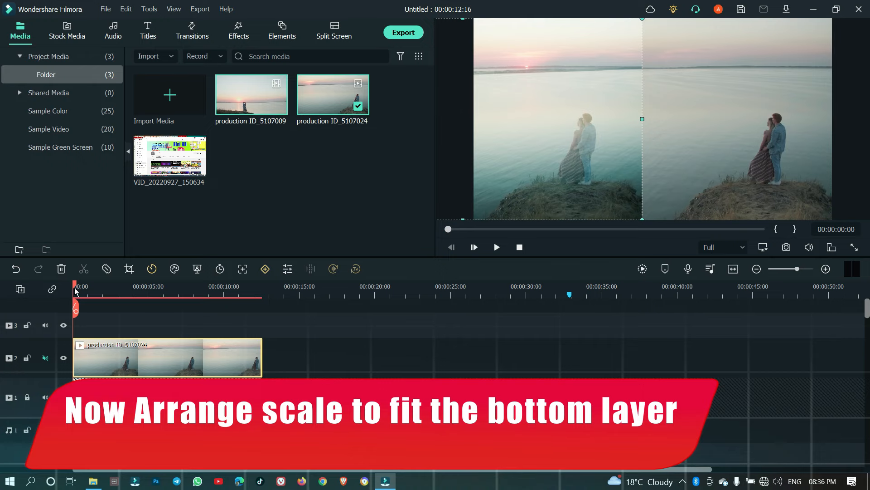
double_click(153, 360)
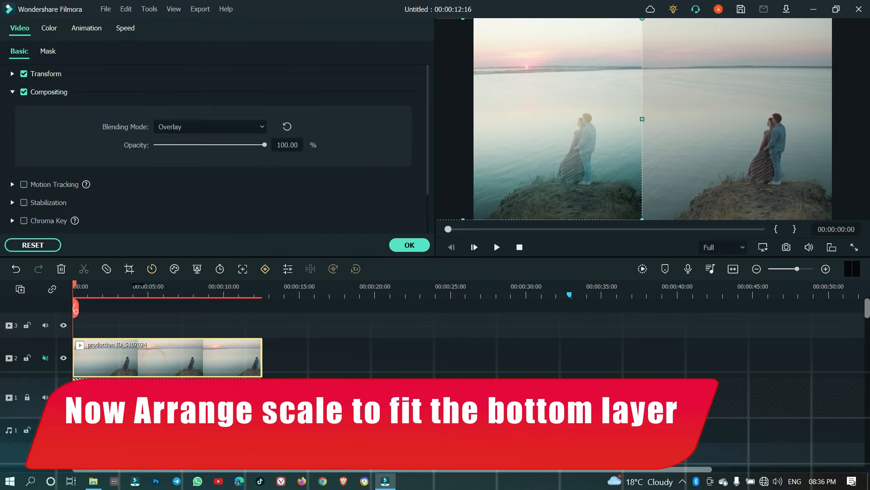
left_click(12, 74)
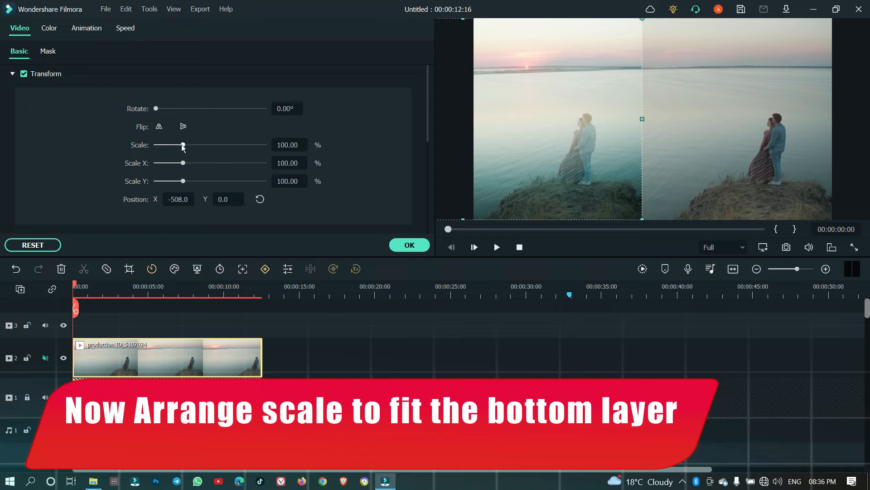
left_click_drag(184, 145, 217, 147)
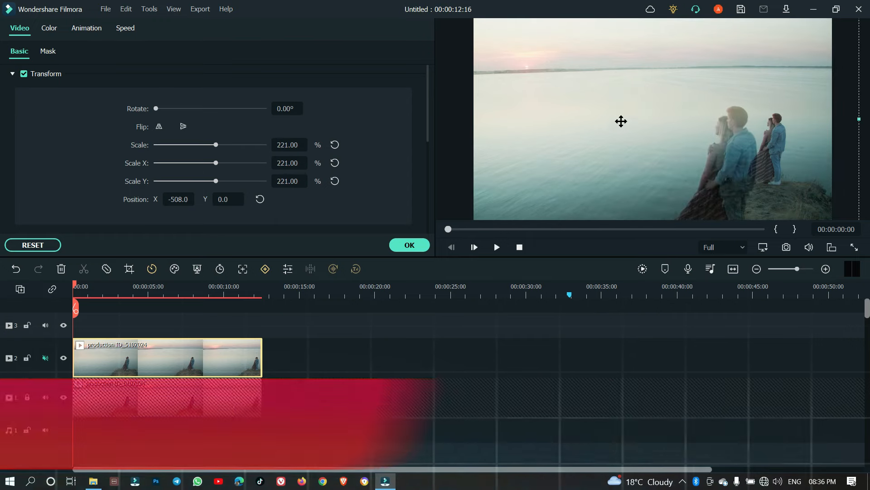
left_click_drag(594, 140, 456, 102)
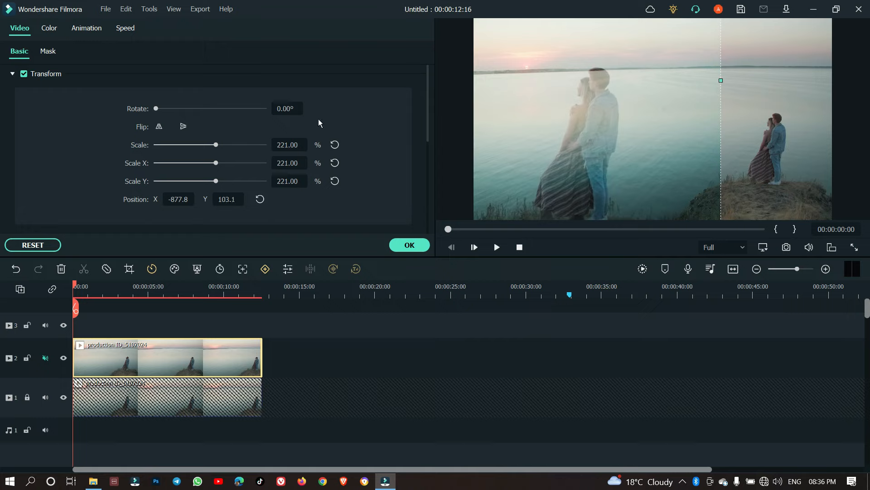
Enlarge the track 2 overlay to 294%, shift and stretch it horizontally to about 304.7% to fill the frame, and play back the result
left_click(236, 145)
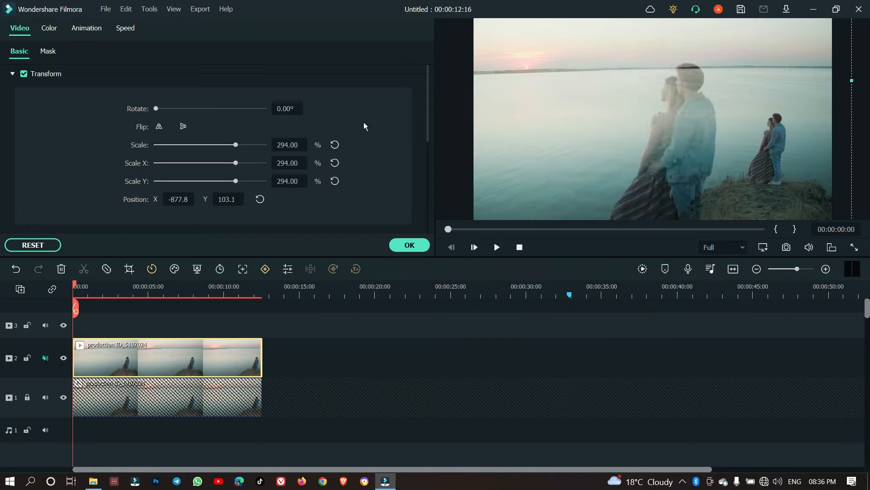
left_click_drag(687, 132, 627, 95)
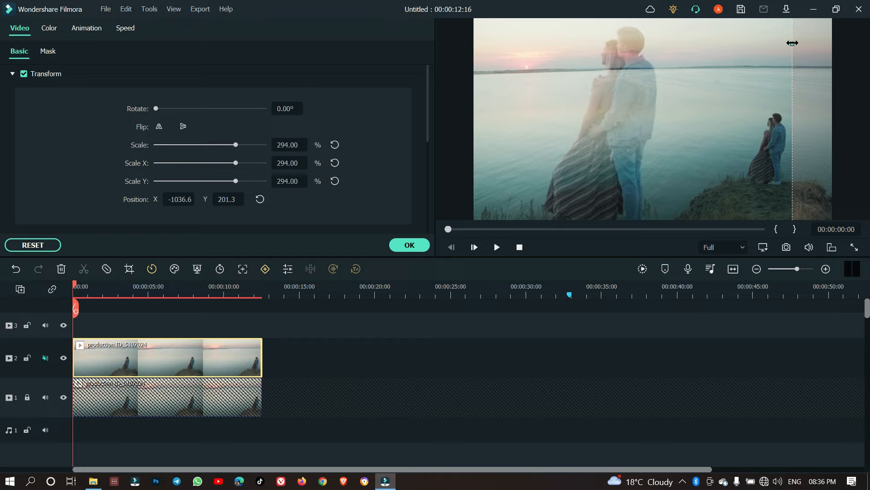
left_click_drag(792, 43, 829, 47)
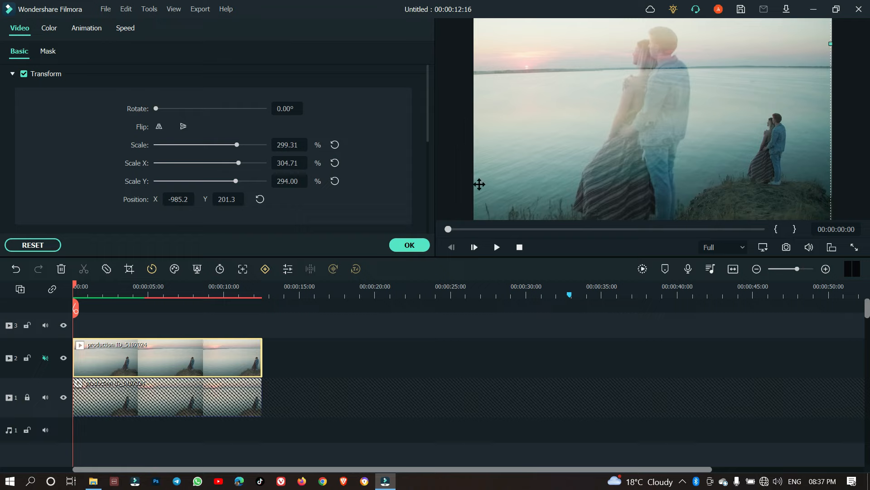
left_click(410, 245)
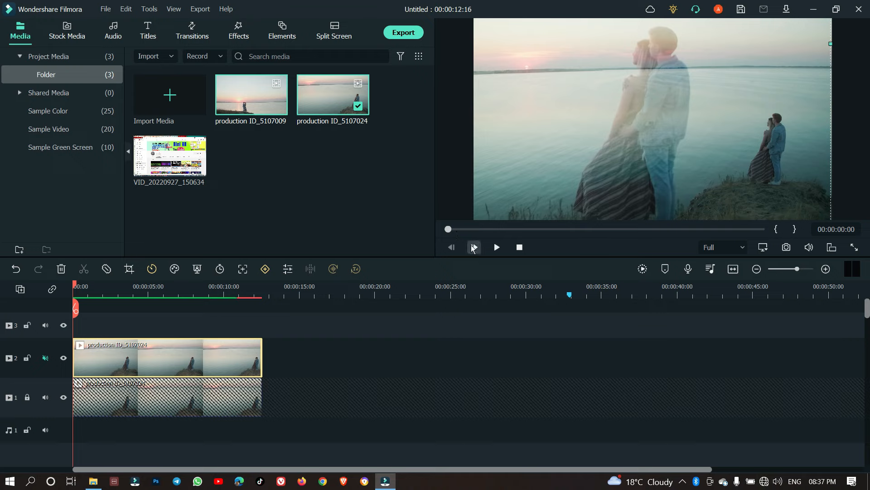
left_click(497, 248)
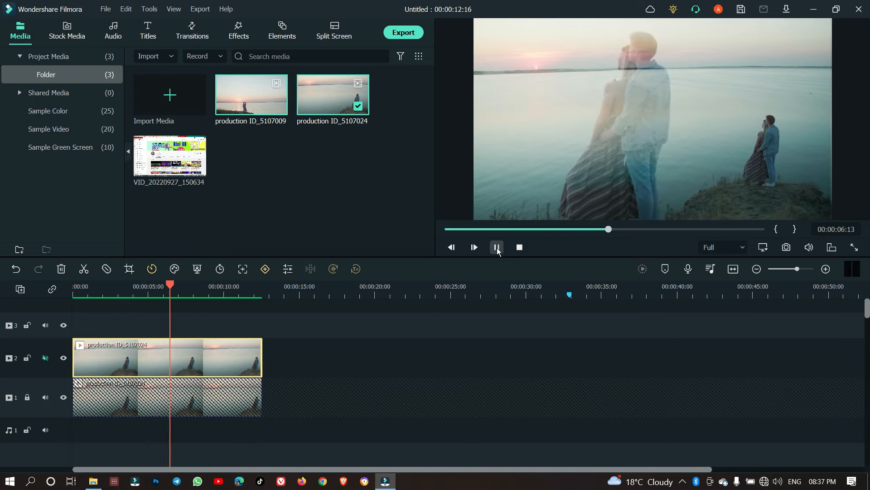
left_click(497, 247)
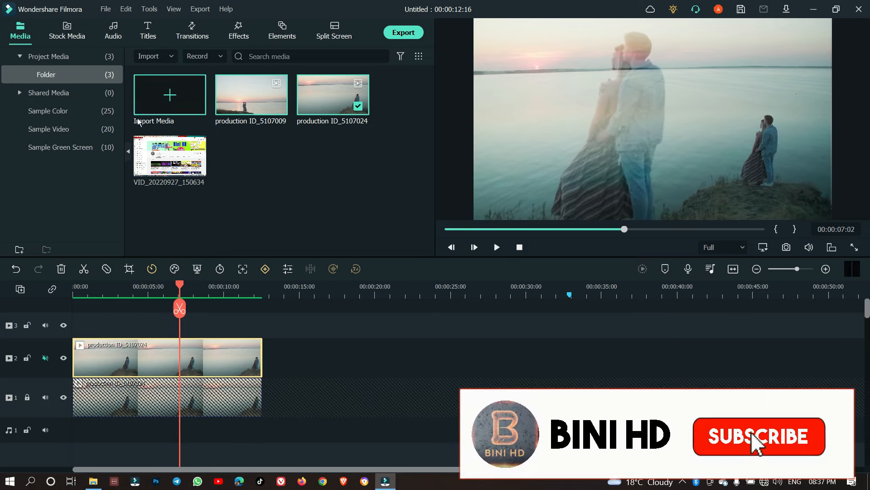
Import Pexels Videos 1654216 from the practice file folder and place it on track 3 above the other clips
left_click(157, 98)
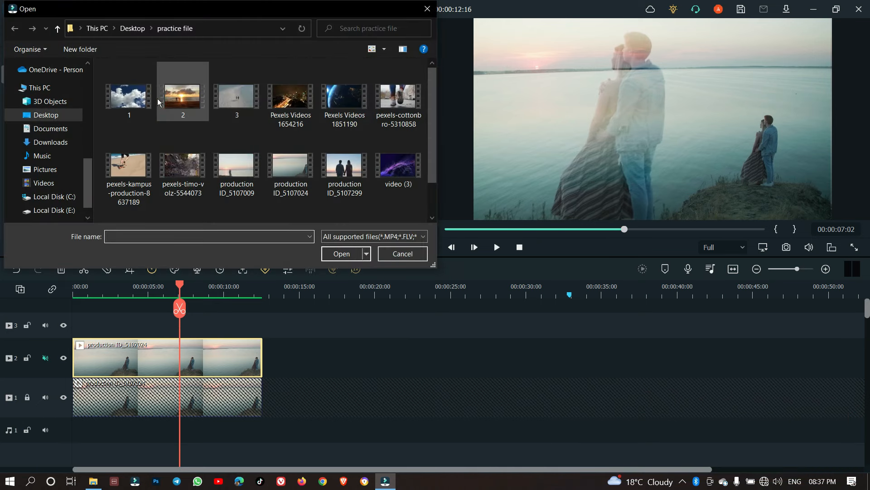
left_click(291, 102)
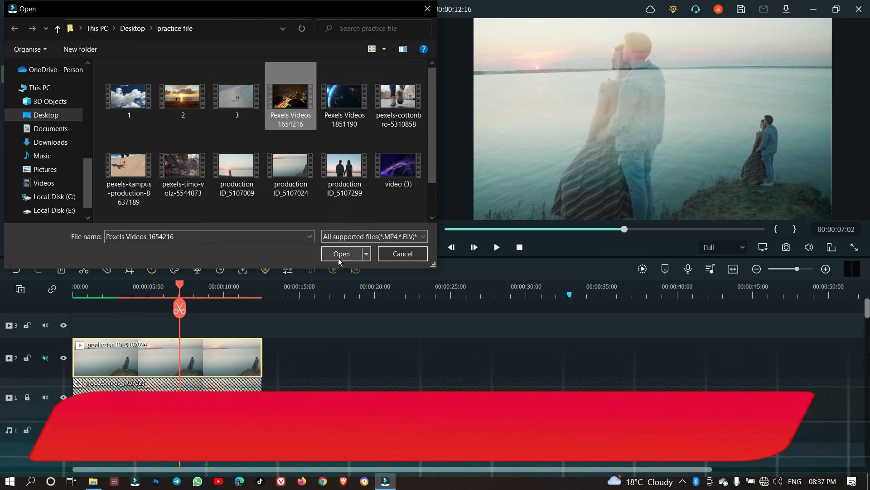
left_click(340, 255)
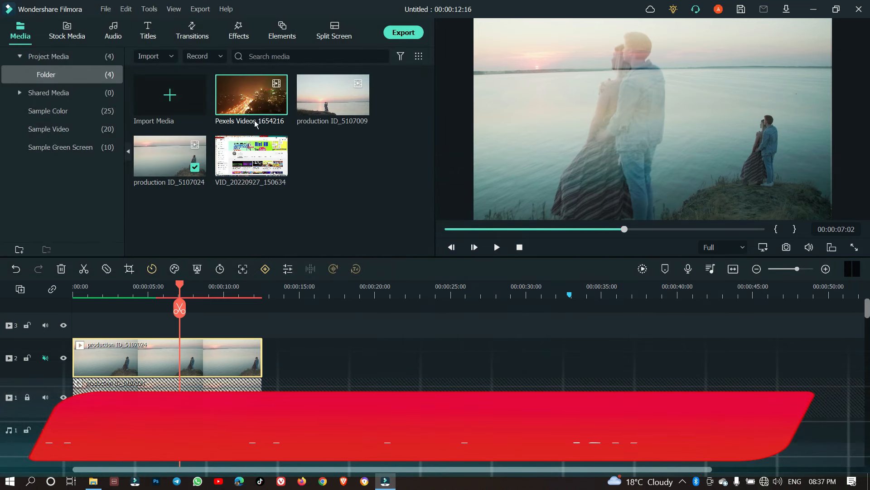
mouse_move(244, 91)
left_click_drag(244, 88, 84, 336)
Return the playhead to the start and try to extend the track 3 clip's end toward the end of the clips below
left_click_drag(179, 331, 203, 347)
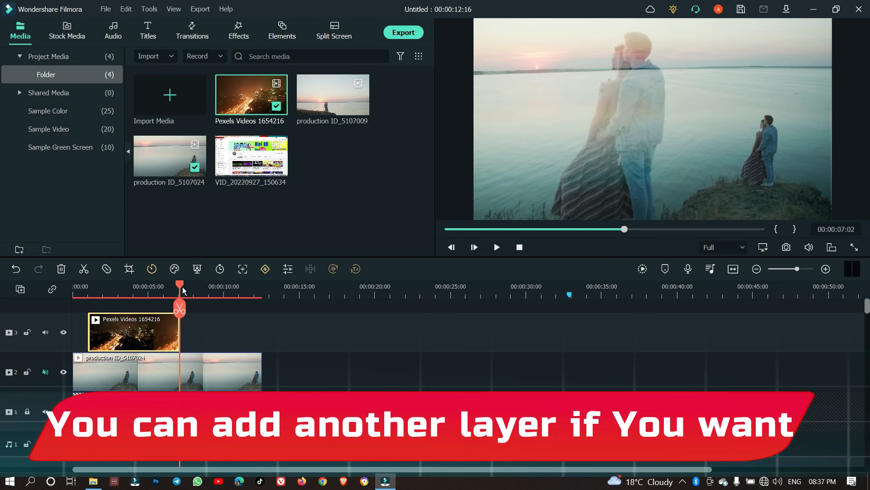
left_click_drag(180, 284, 72, 314)
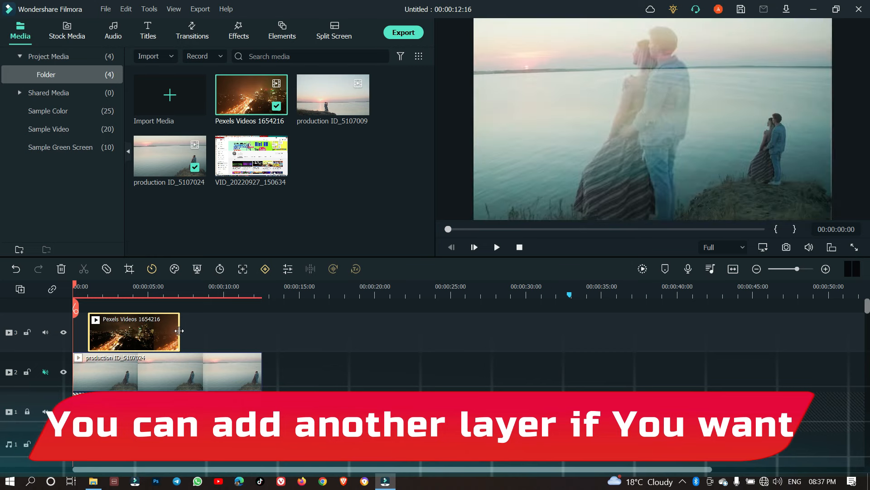
left_click_drag(179, 331, 204, 344)
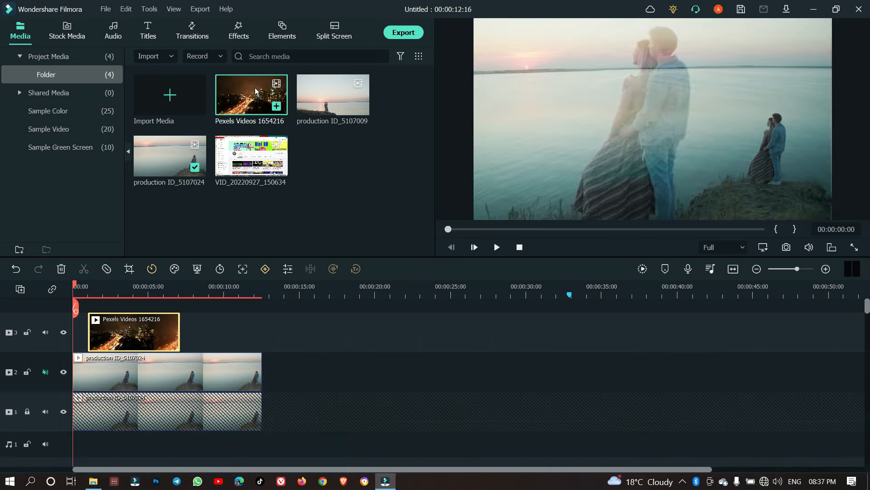
Add a second copy of Pexels Videos 1654216 directly after the first on track 3 and trim its end to match the clips below
double_click(243, 94)
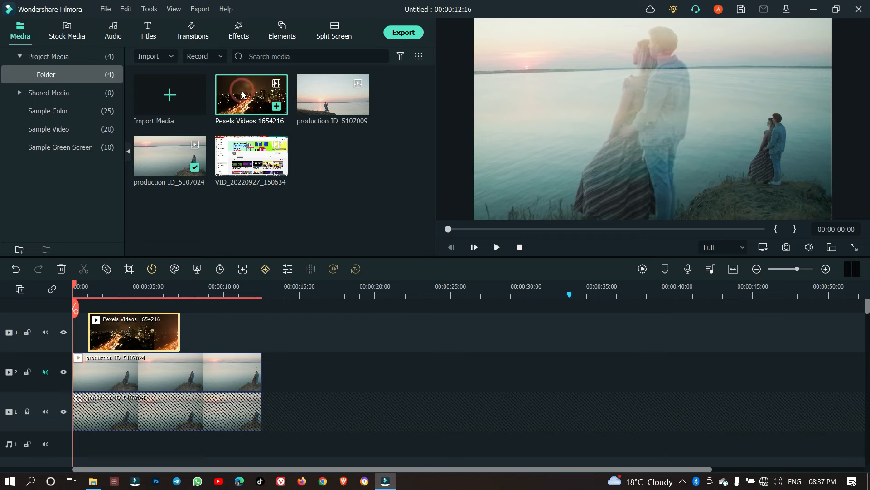
left_click_drag(234, 297, 179, 328)
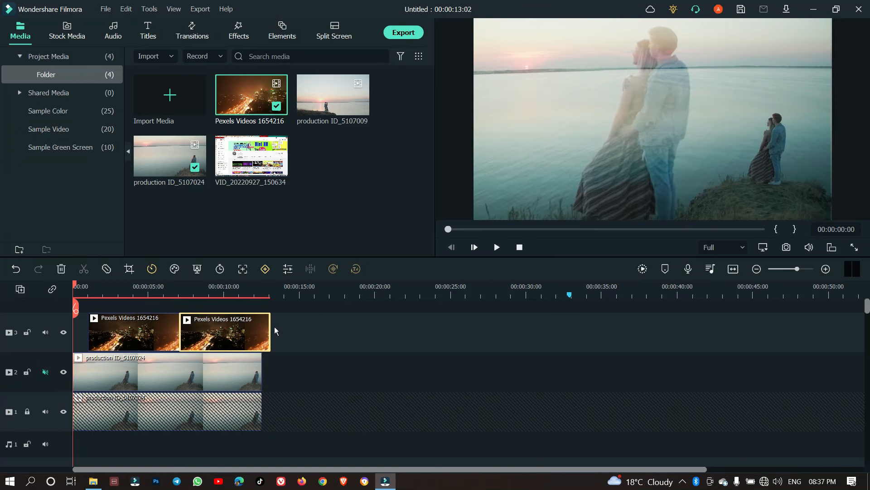
left_click_drag(270, 330, 262, 332)
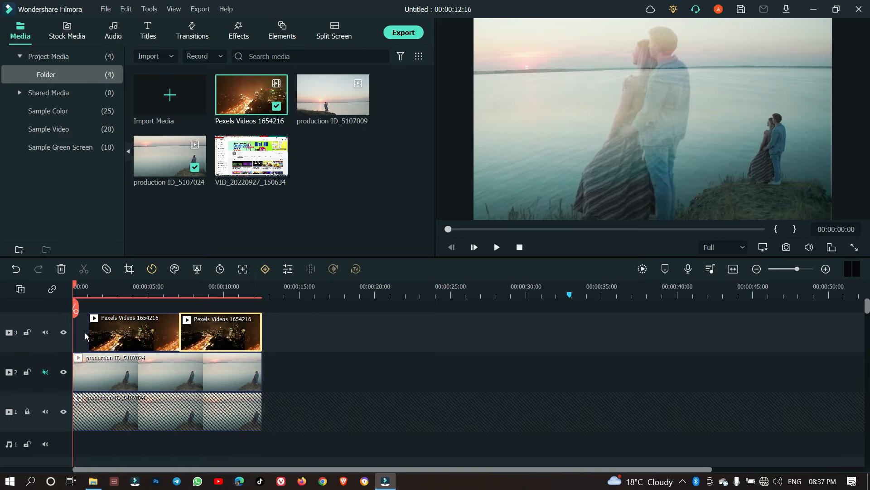
Move both Pexels Videos 1654216 clips back to back from the timeline start and extend the second clip's end to its full length
left_click_drag(96, 336, 80, 336)
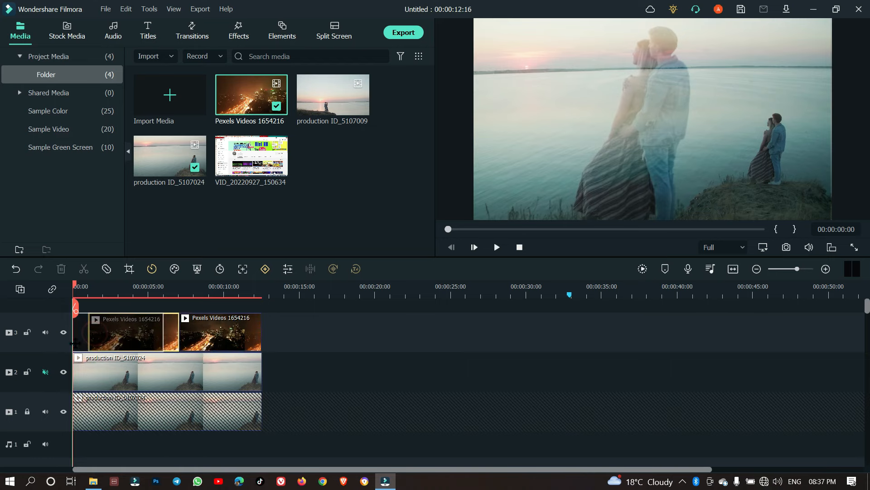
left_click_drag(197, 340, 180, 341)
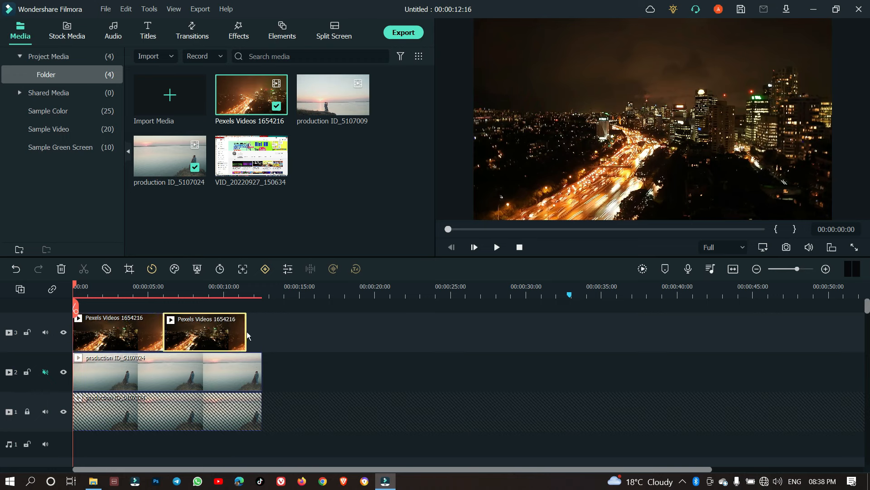
left_click_drag(245, 332, 270, 339)
left_click(125, 340)
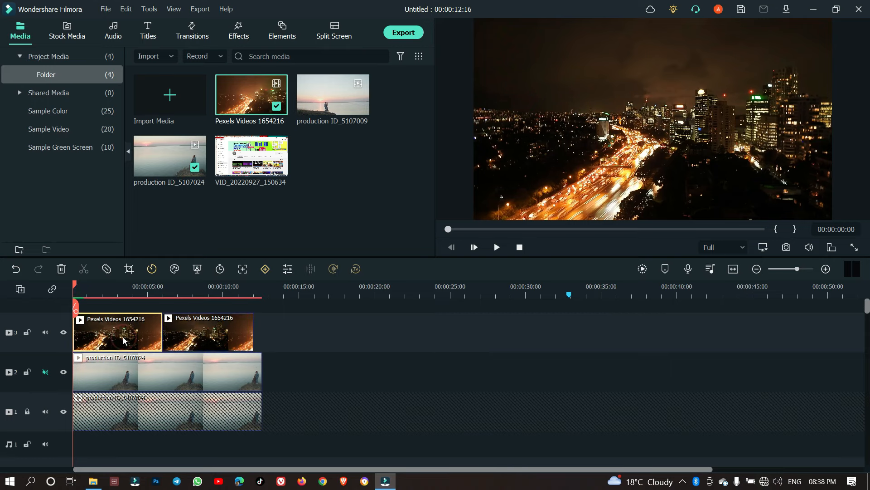
right_click(123, 337)
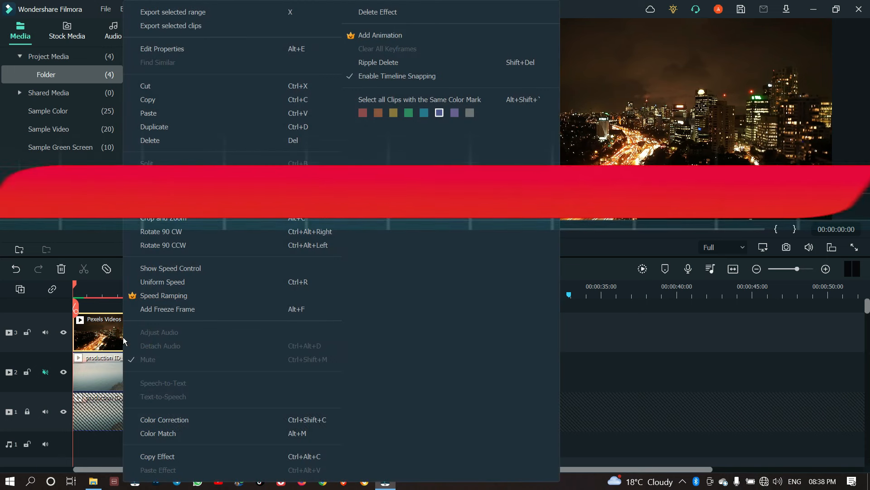
left_click(106, 336)
double_click(106, 336)
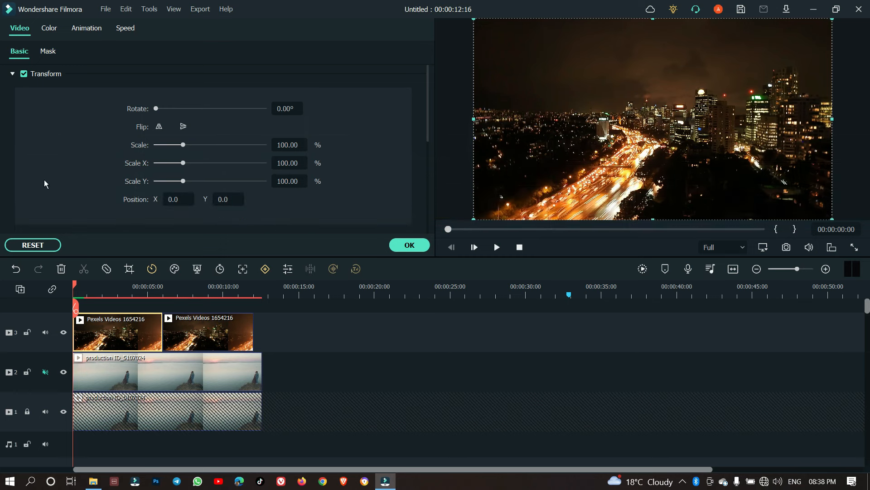
left_click(407, 248)
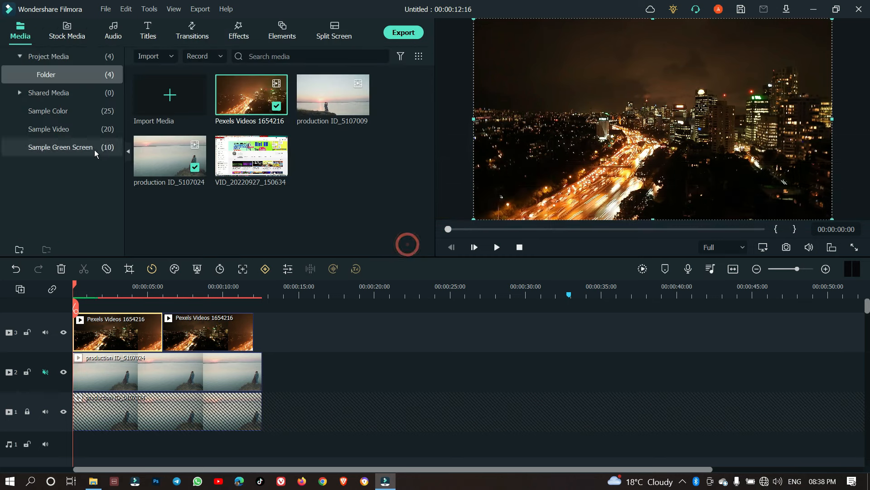
Set the blending mode of the first Pexels Videos 1654216 clip on track 3 to Overlay
double_click(135, 337)
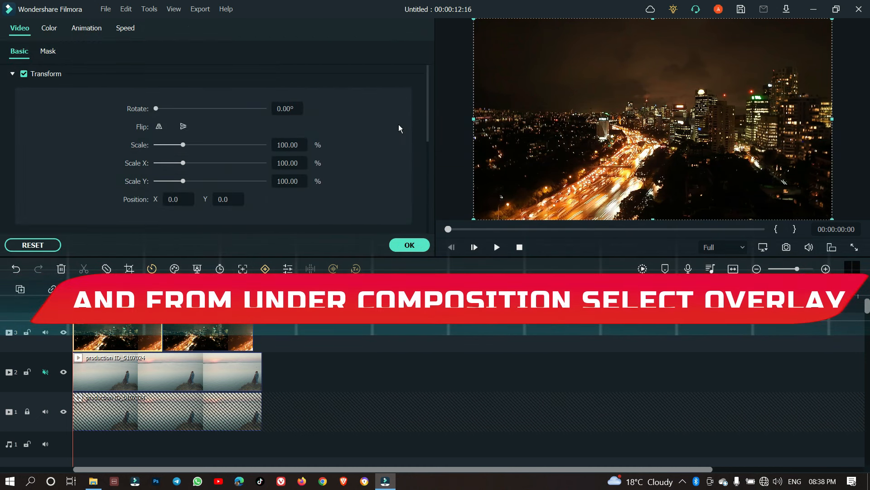
left_click_drag(426, 111, 440, 173)
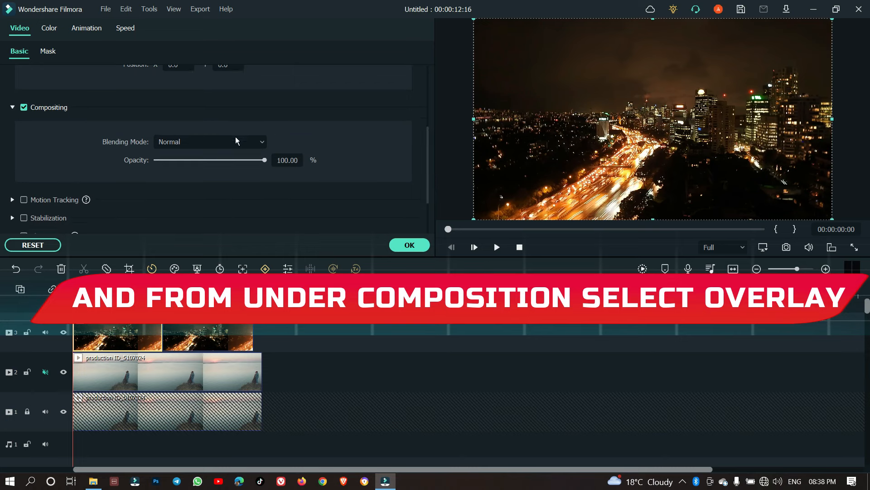
left_click(261, 142)
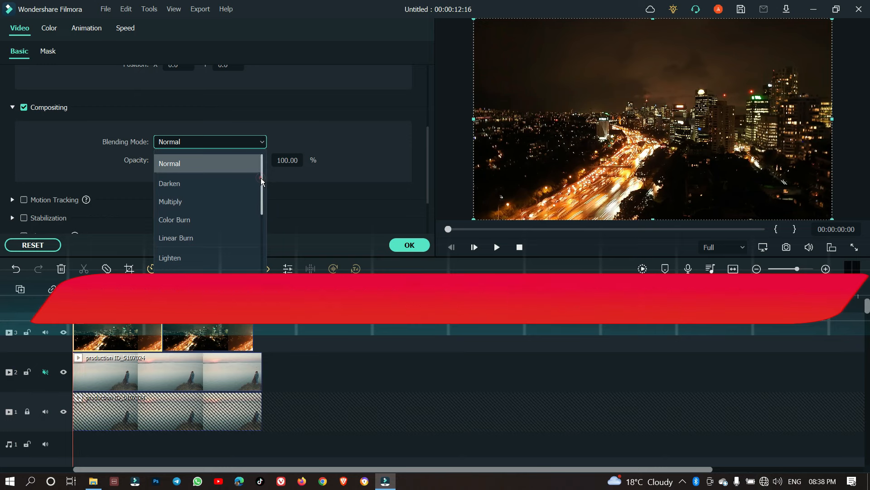
left_click_drag(260, 178, 264, 213)
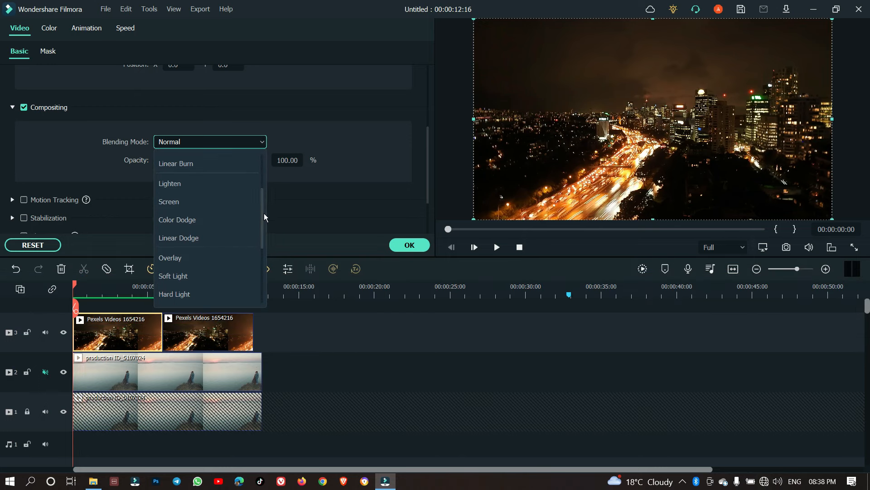
left_click(193, 255)
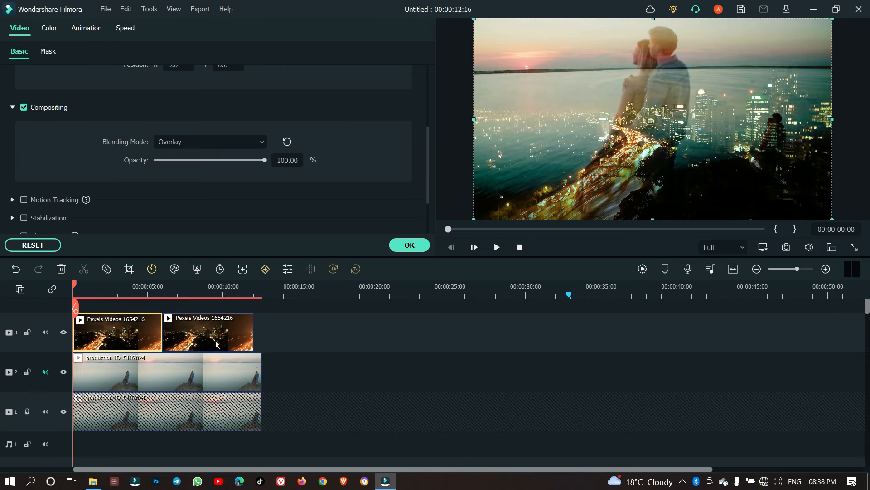
Set the blending mode of the second Pexels Videos 1654216 clip on track 3 to Overlay and apply the change
left_click(206, 334)
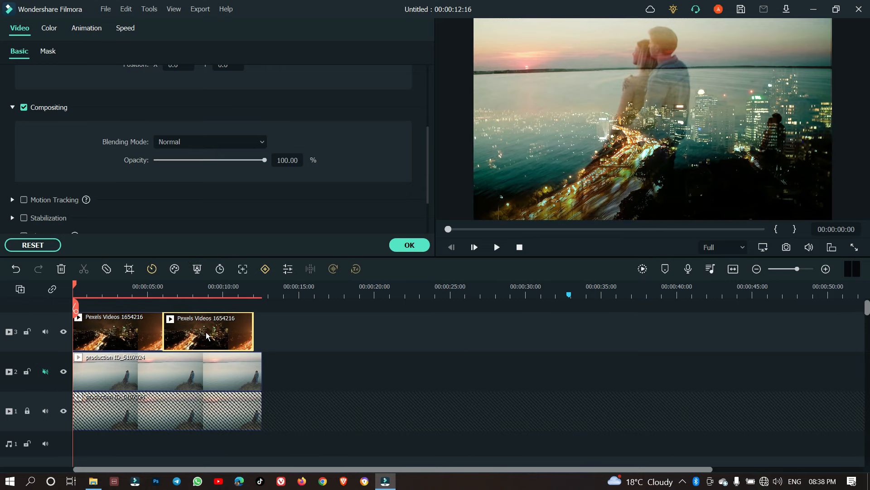
left_click(262, 142)
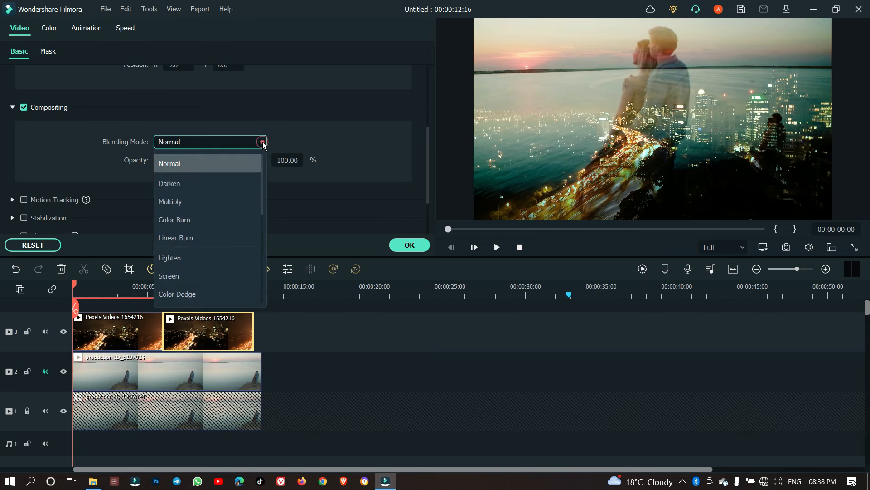
left_click(260, 191)
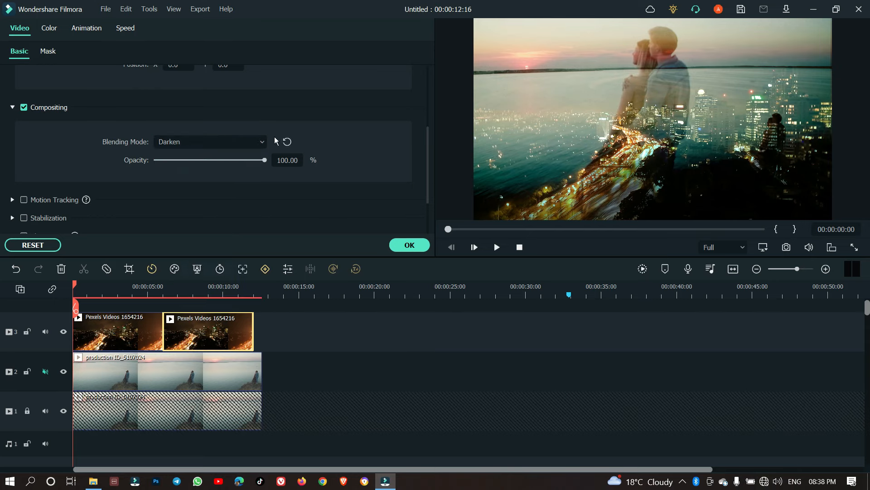
left_click(263, 143)
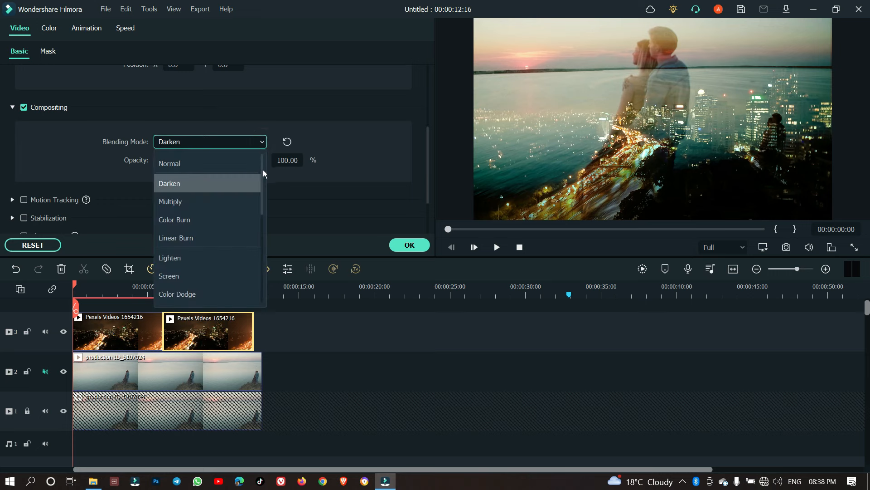
left_click_drag(262, 170, 266, 197)
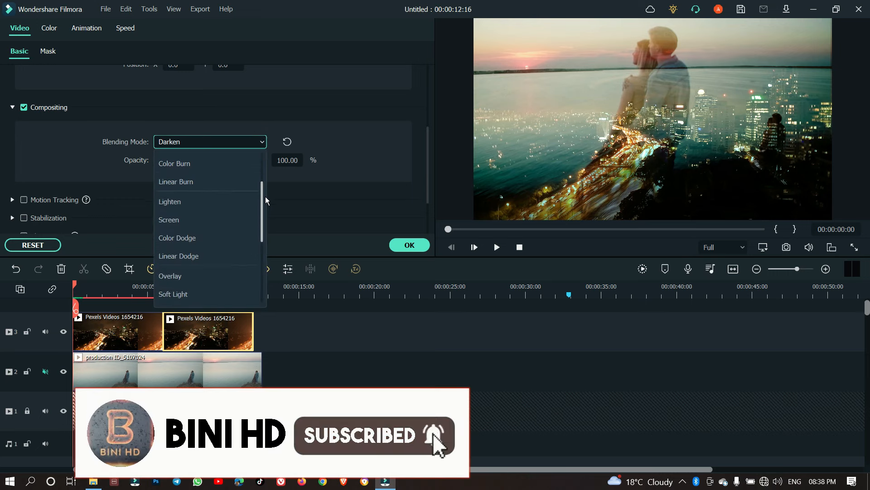
left_click(186, 276)
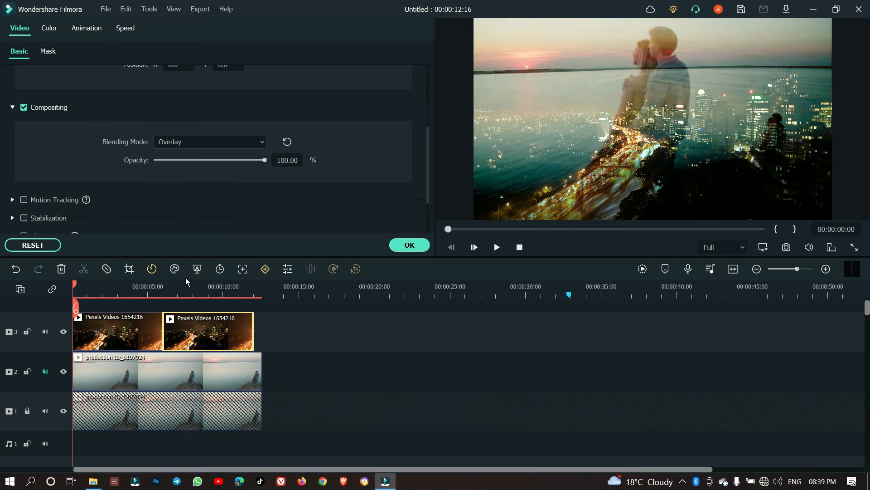
left_click(408, 246)
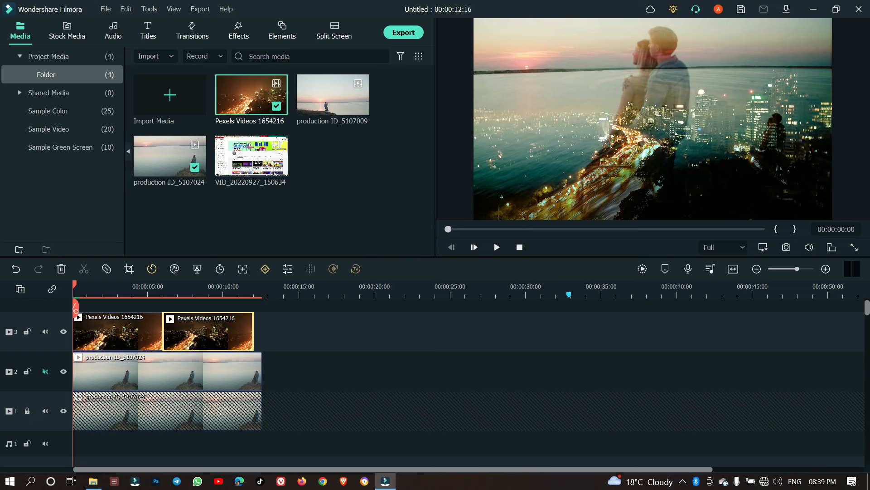
Preview the opening seconds and lower the first Pexels Videos 1654216 clip's opacity to 41.15%
key("space")
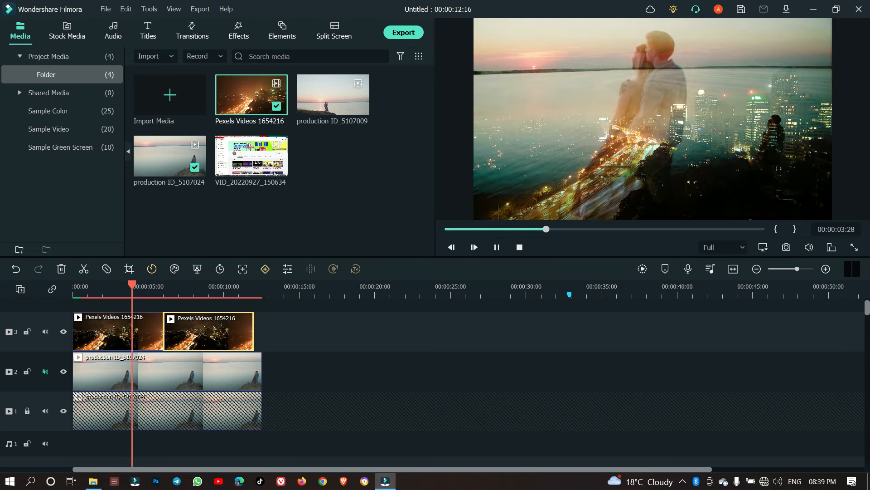
key("space")
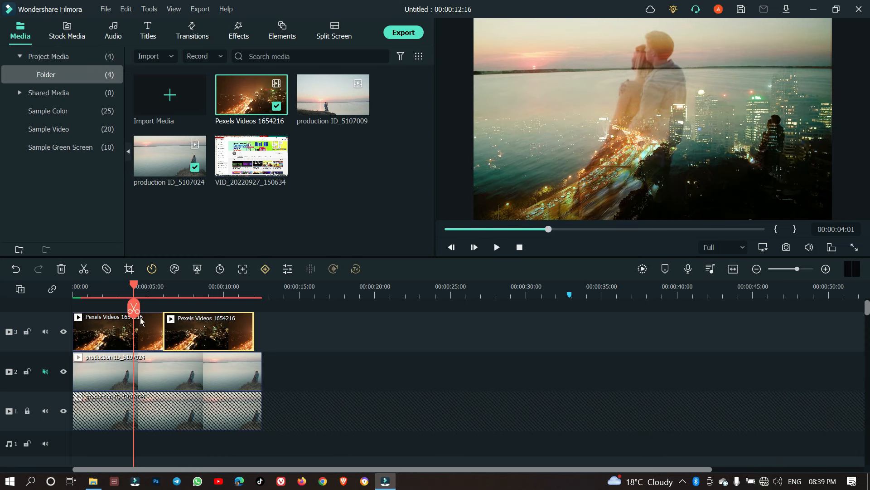
double_click(145, 337)
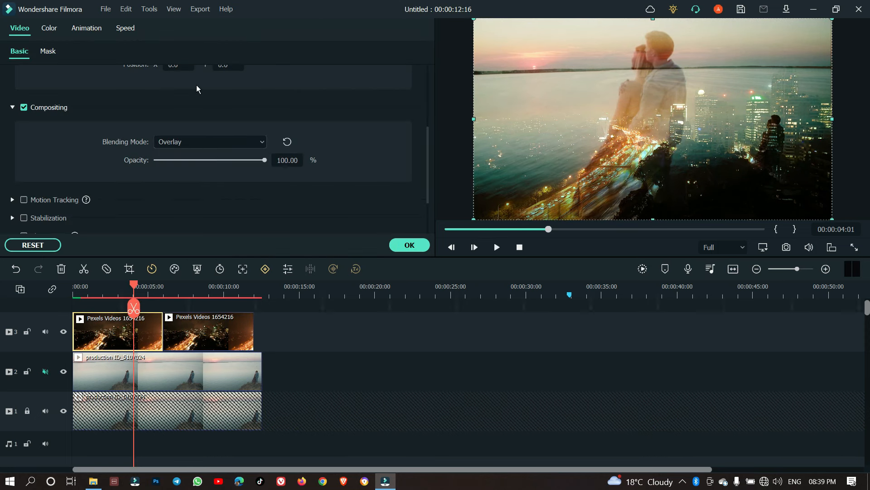
left_click(178, 160)
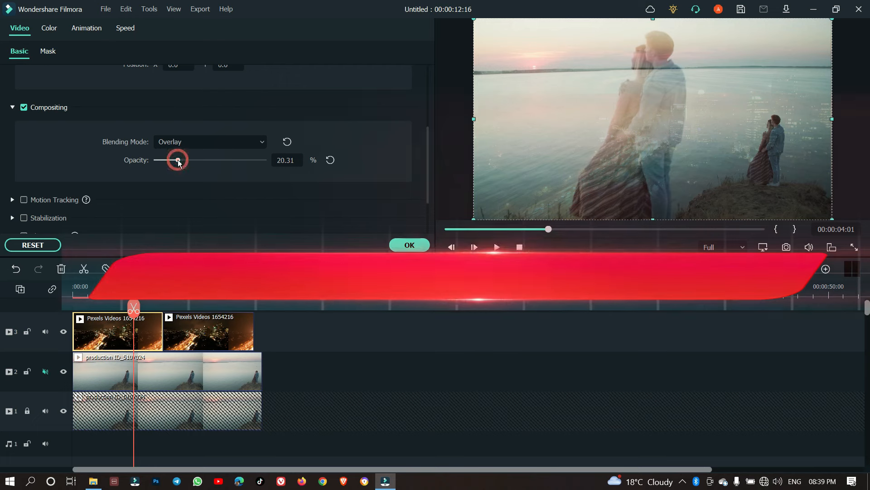
left_click(189, 160)
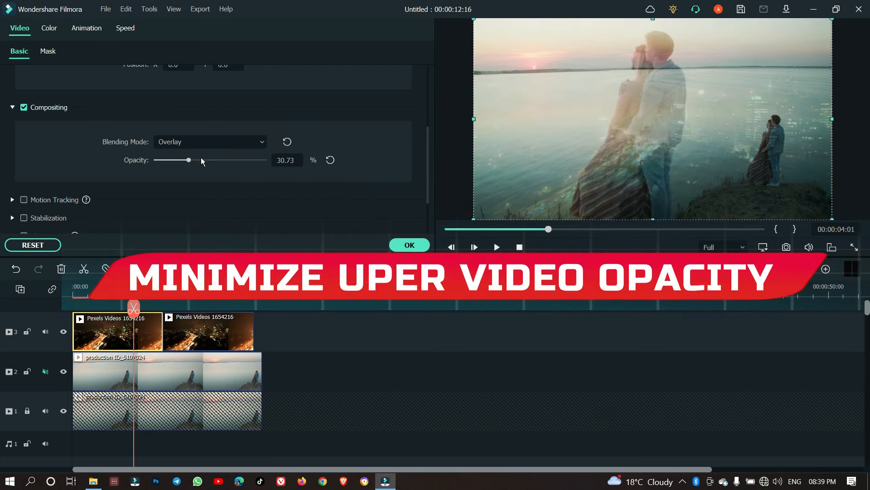
left_click(200, 160)
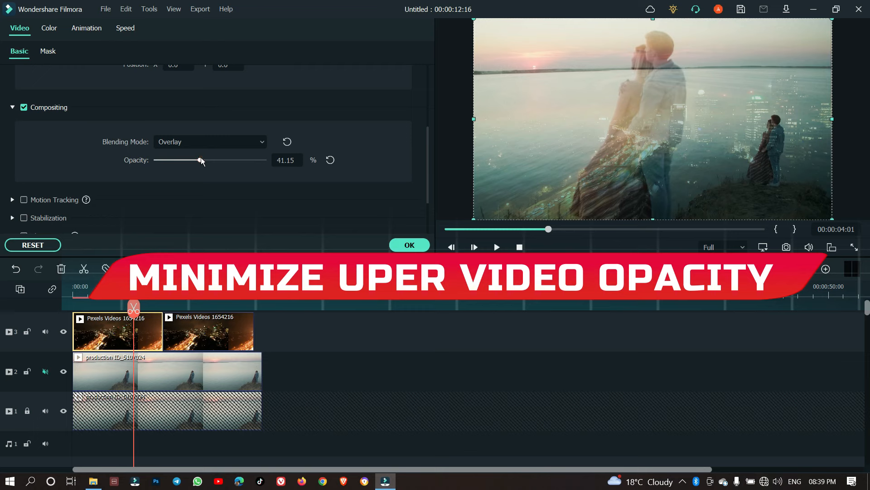
left_click(405, 244)
Play on into the second Pexels Videos 1654216 clip and reduce its opacity to 41.15% as well
key("space")
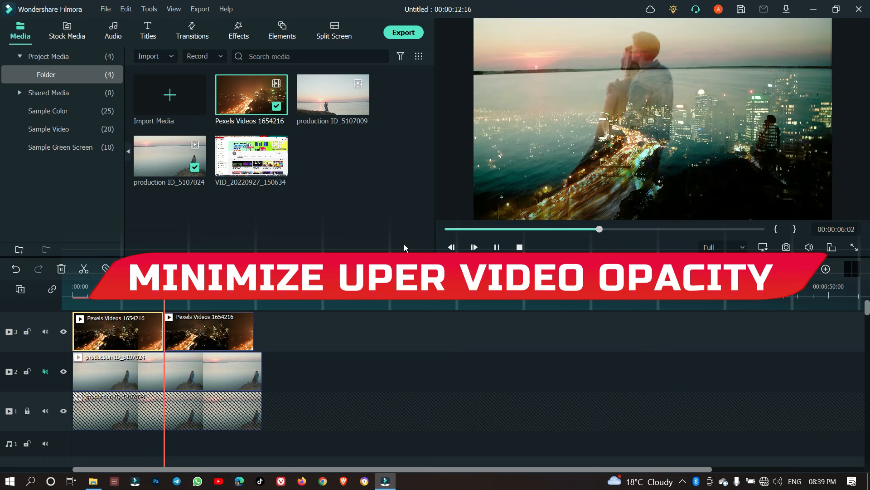
key("space")
double_click(190, 330)
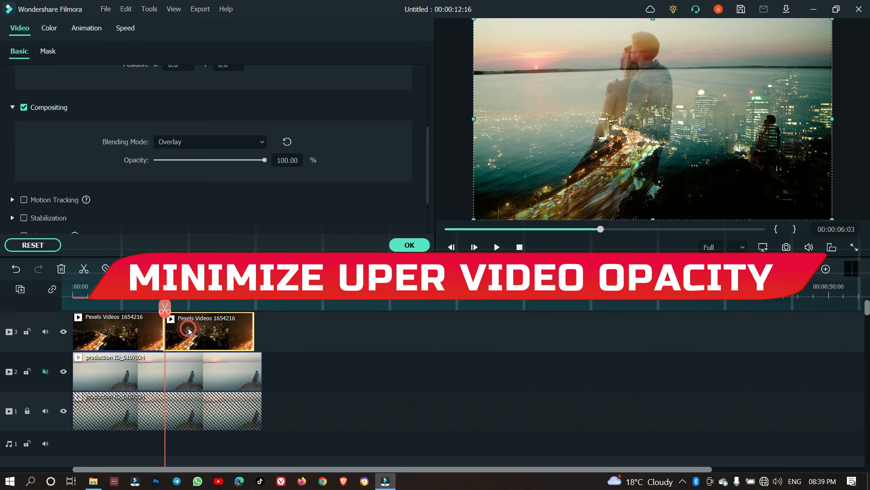
left_click(216, 160)
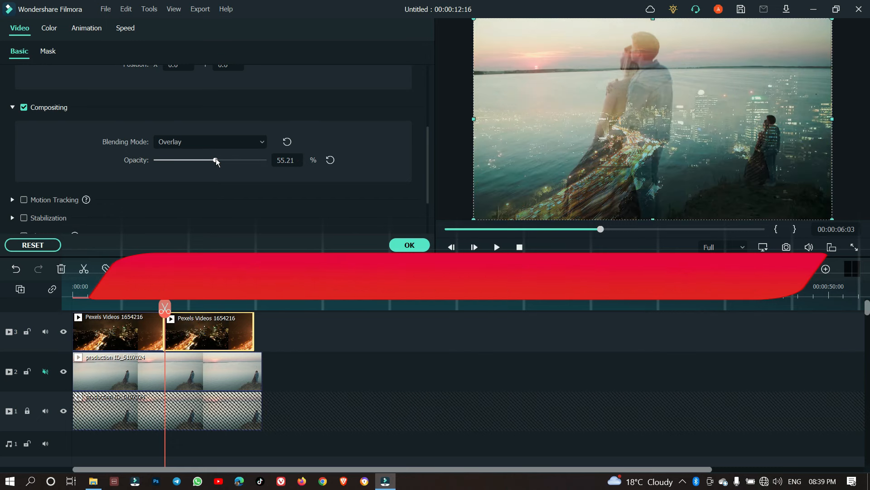
left_click(207, 161)
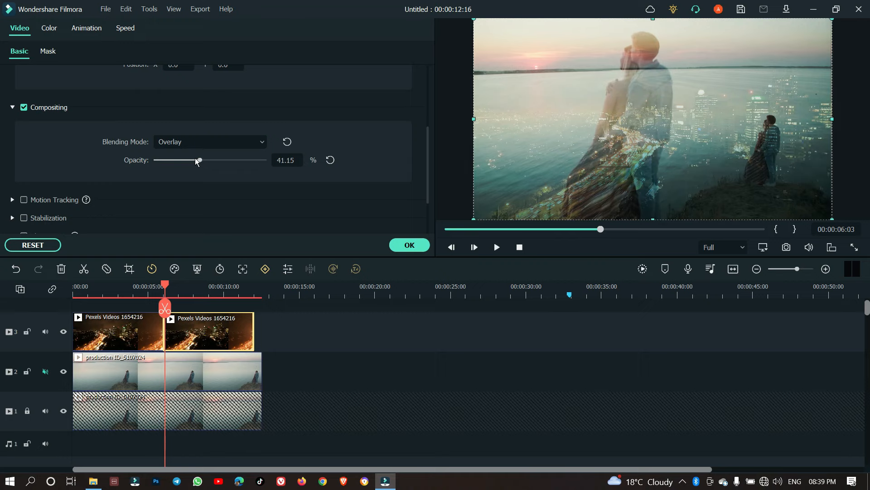
left_click(402, 245)
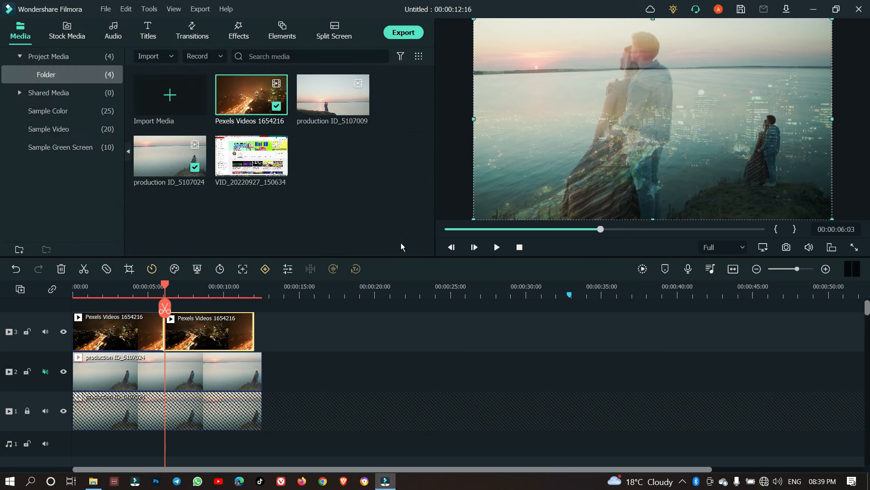
Play the blended sequence to its end, then review it again from the start of the timeline
key("space")
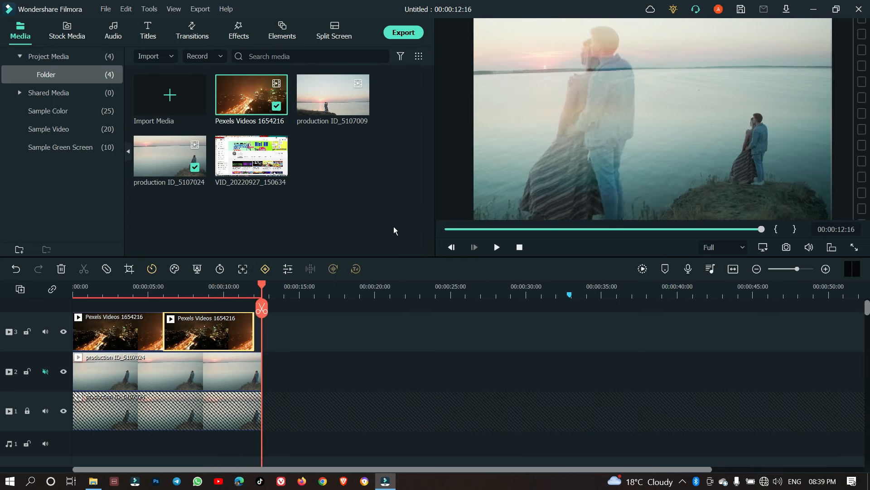
left_click_drag(262, 286, 53, 296)
key("space")
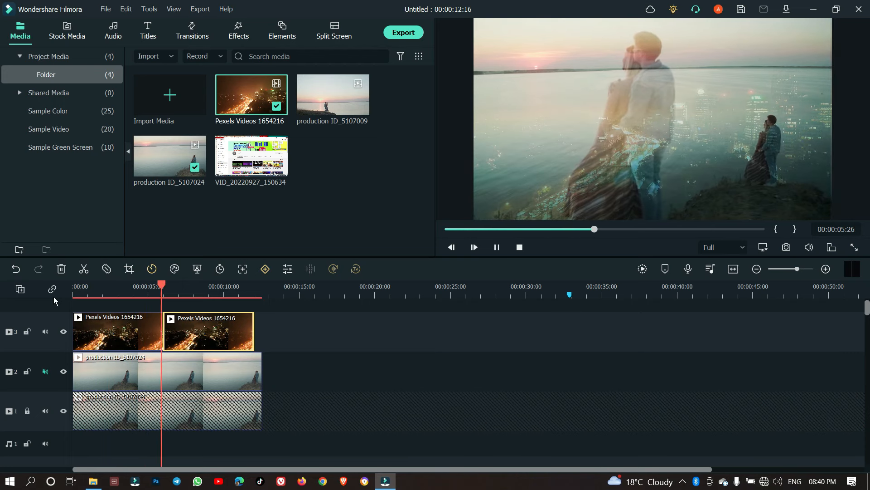
key("space")
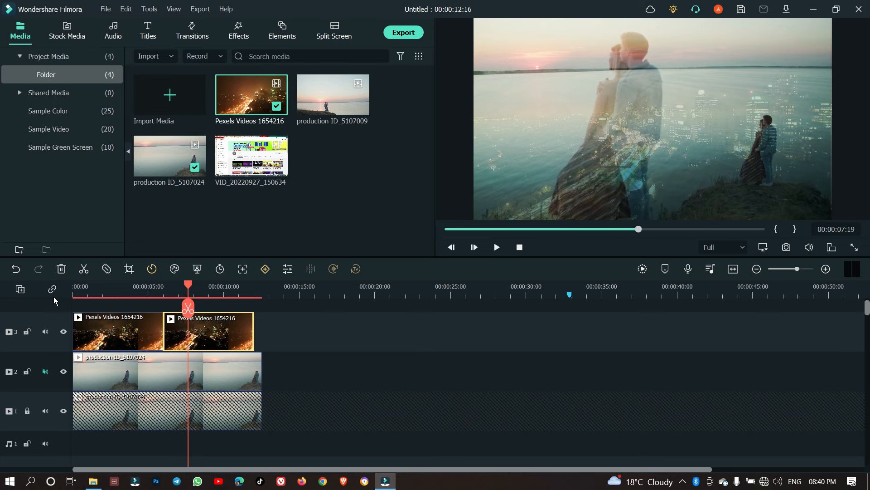
Unlock track 1 and export the project as an MP4 file named "video overlay" with the DEFAULT preset
left_click(28, 412)
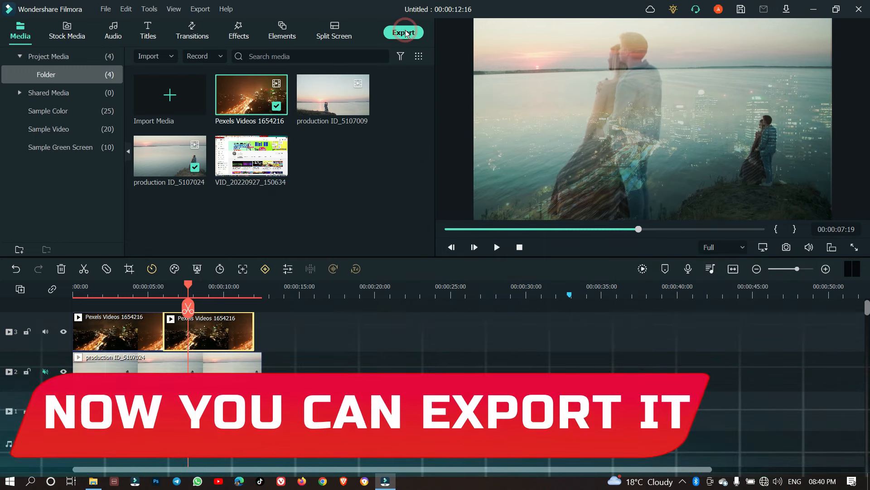
left_click(403, 32)
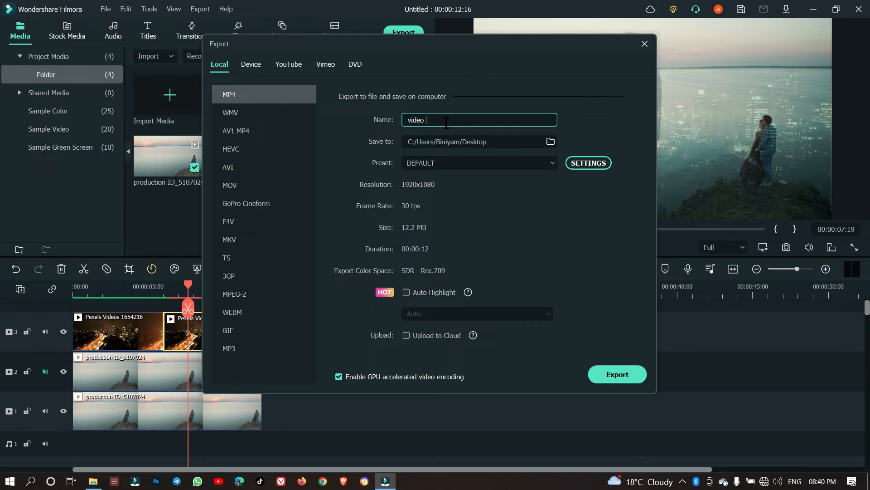
type("ver")
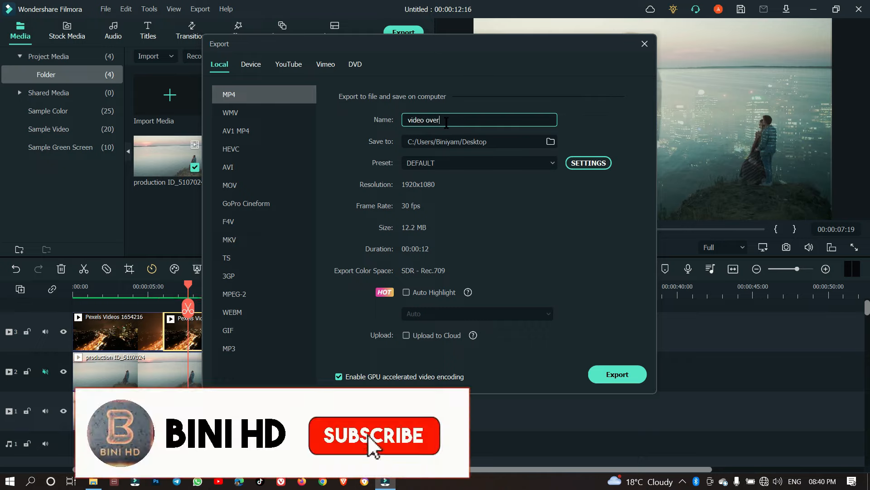
type("lay")
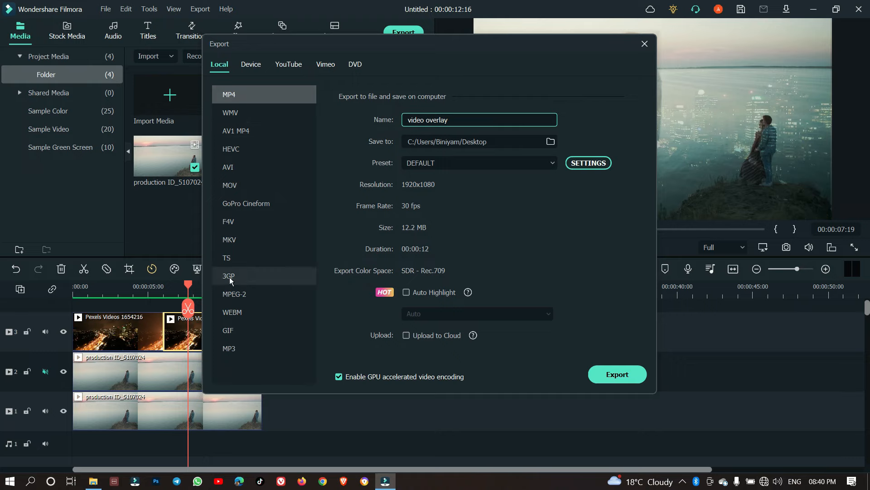
left_click(608, 374)
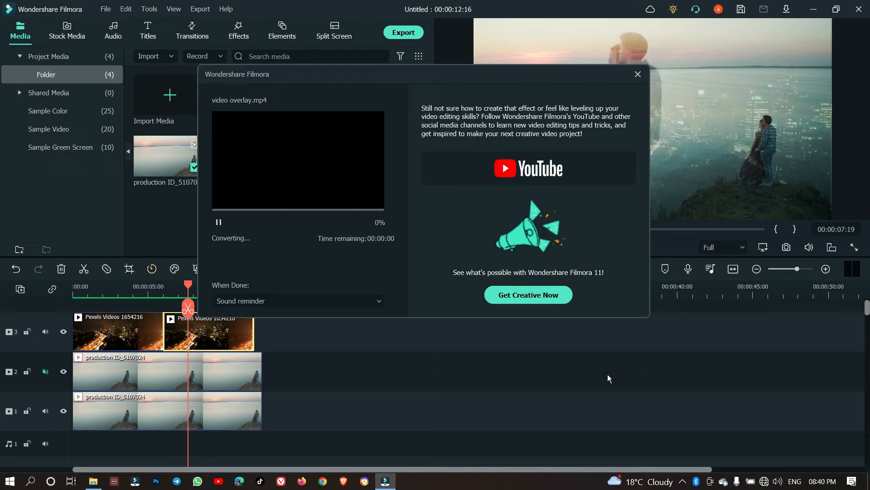